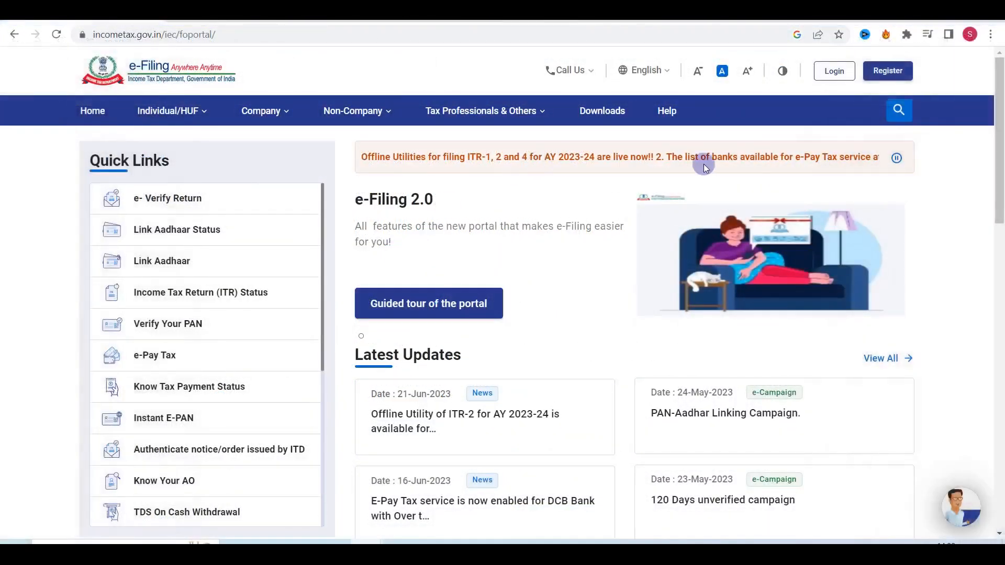
Step: Log in to the income tax e-Filing account, confirming the secure access message
{"action": "left_click", "coordinate": [832, 71]}
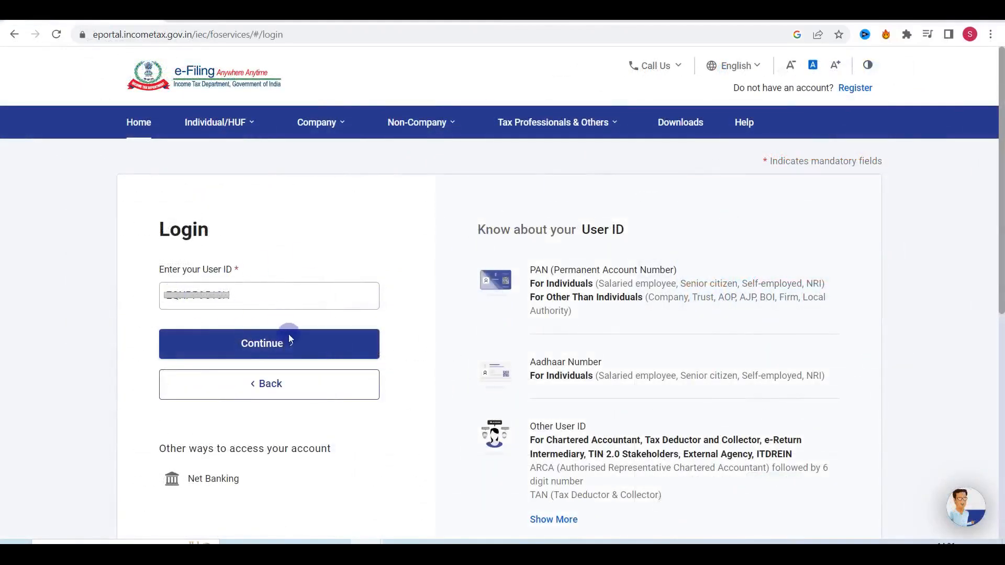
{"action": "left_click", "coordinate": [264, 343]}
{"action": "left_click", "coordinate": [178, 343]}
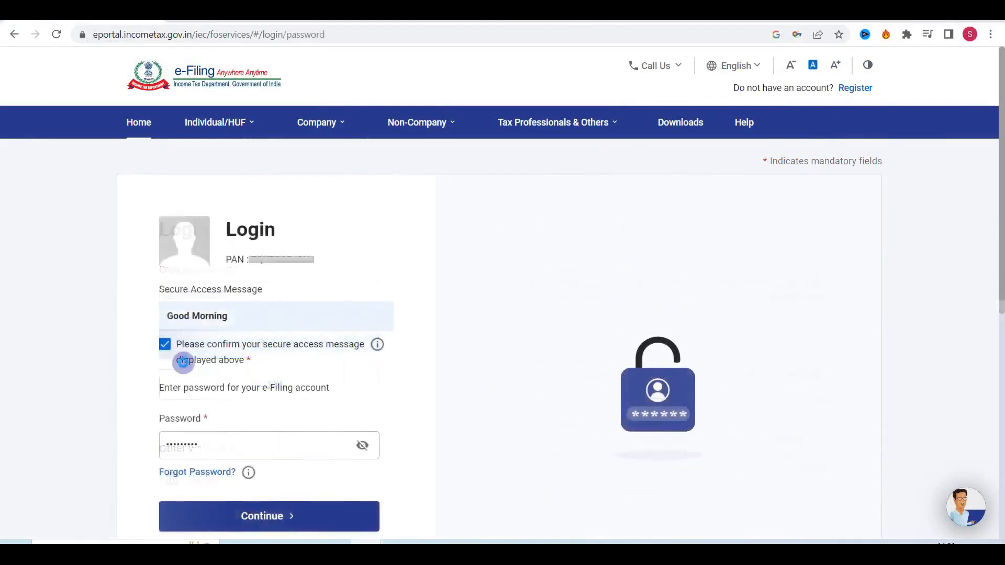
{"action": "left_click", "coordinate": [230, 507]}
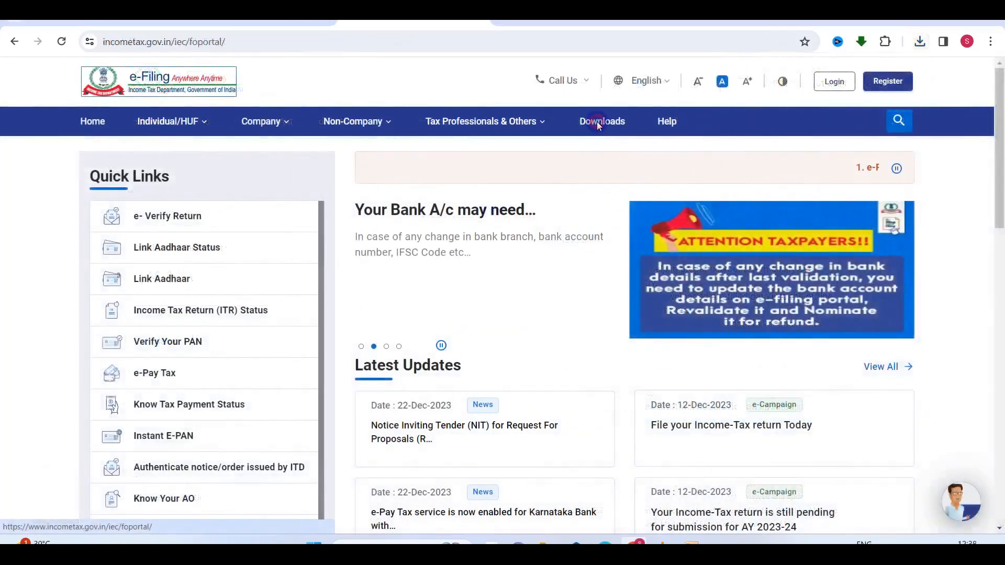
Step: Download the Excel-based ITR 4 utility from the e-Filing portal and extract its zip file in the Updated Return folder
{"action": "left_click", "coordinate": [598, 124]}
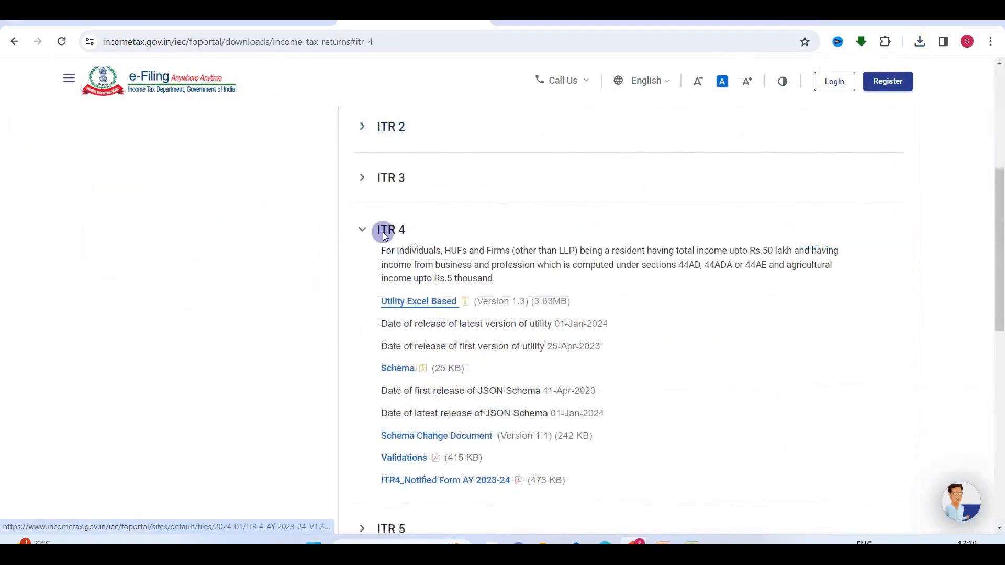
{"action": "left_click", "coordinate": [424, 303]}
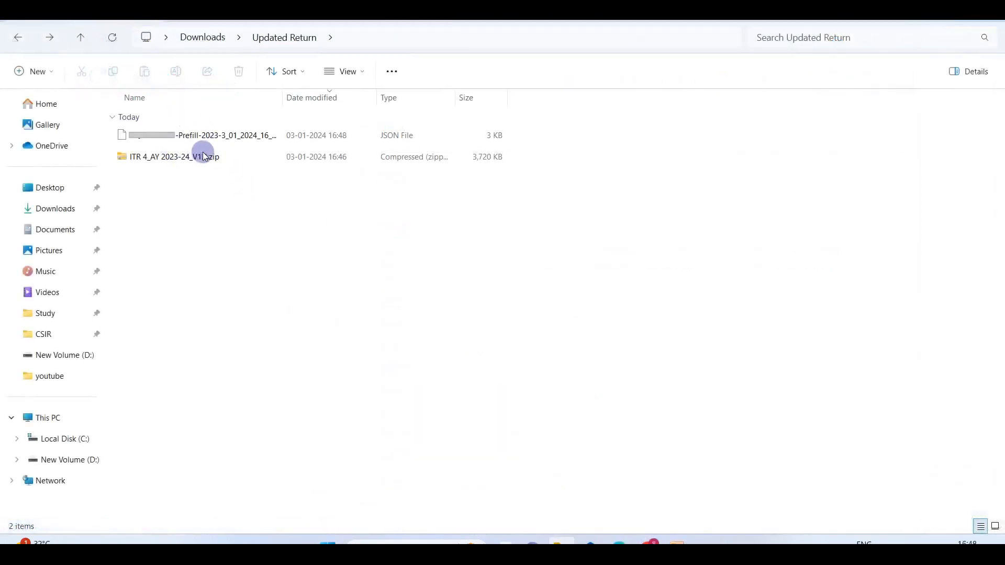
{"action": "right_click", "coordinate": [166, 157]}
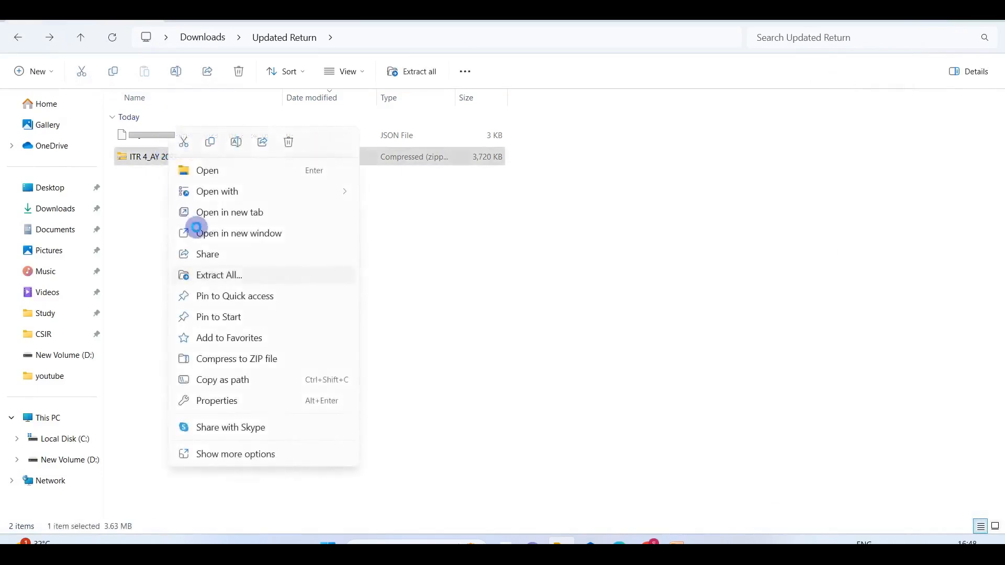
{"action": "left_click", "coordinate": [233, 277]}
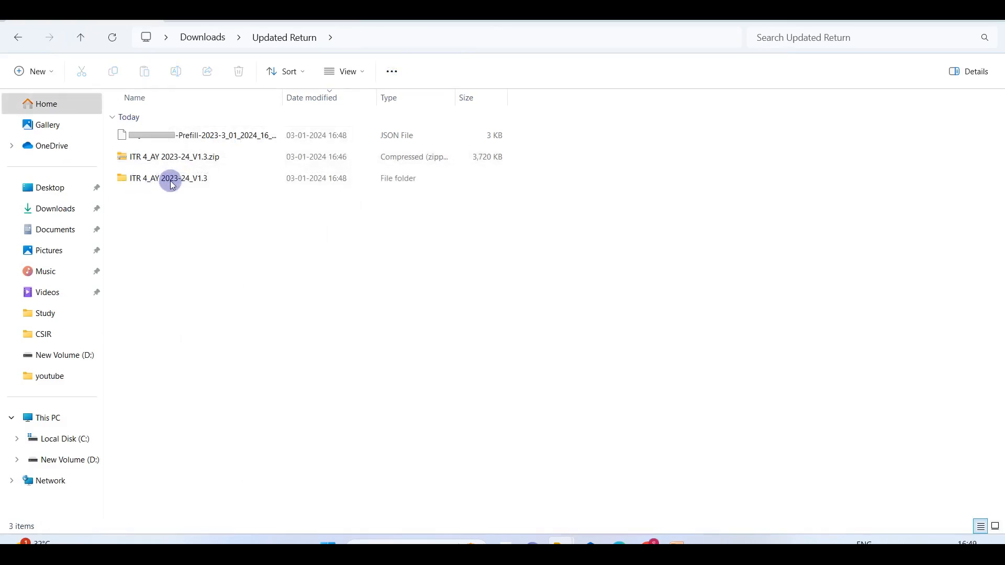
Step: Open the Excel workbook in the extracted ITR 4_AY 2023-24_V1.3 folder and enable editing, dismissing the utility notice
{"action": "double_click", "coordinate": [155, 179]}
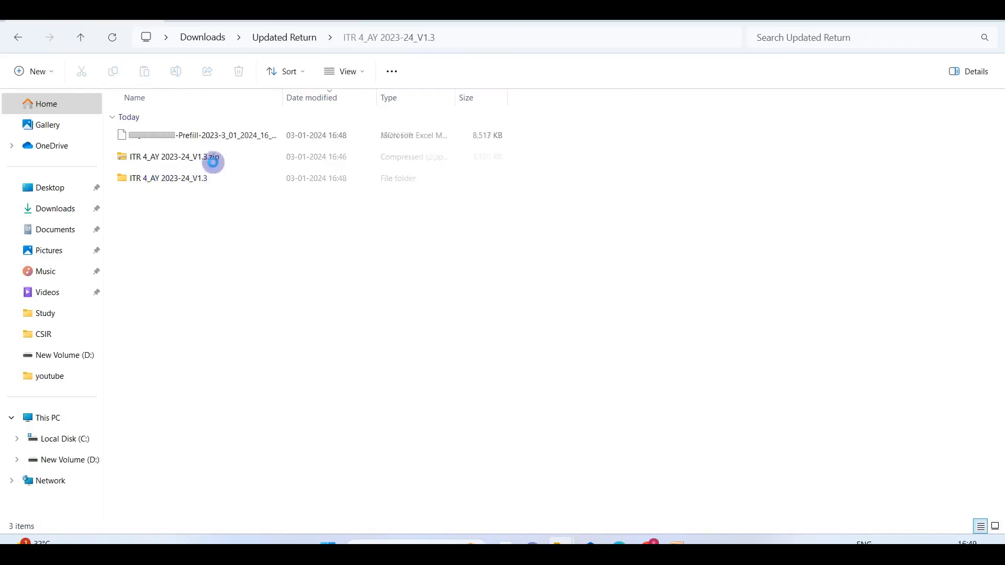
{"action": "double_click", "coordinate": [185, 136]}
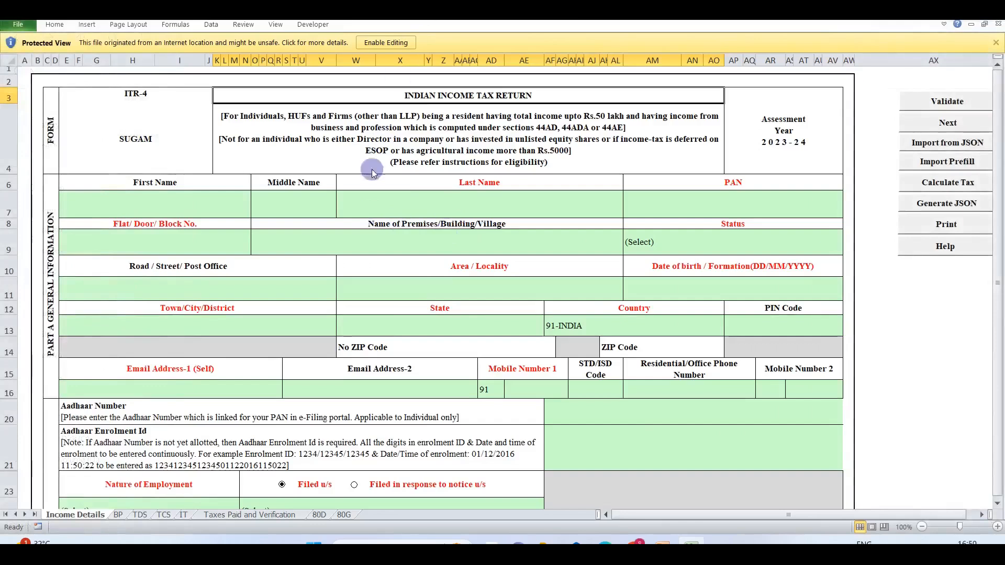
{"action": "left_click", "coordinate": [373, 45]}
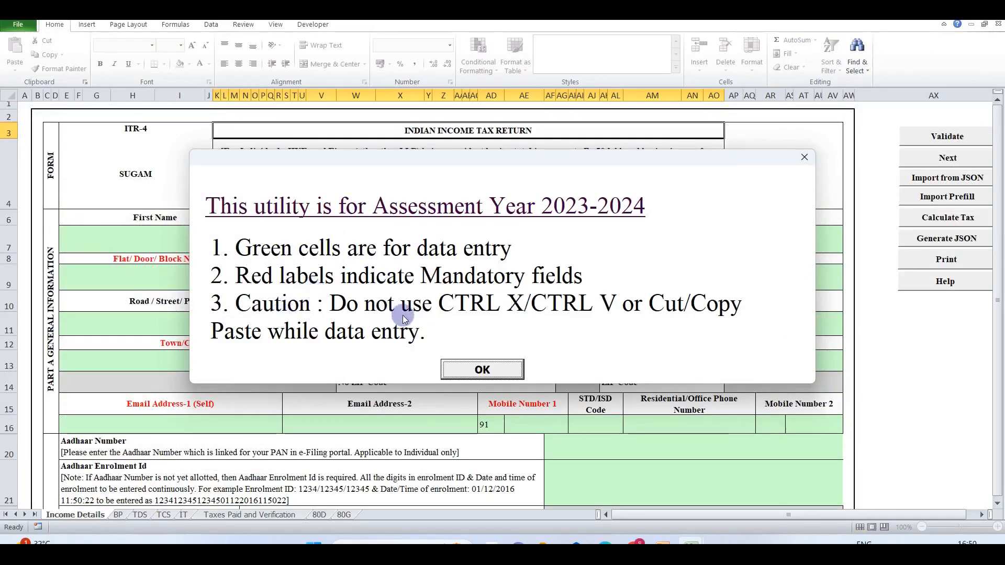
{"action": "left_click", "coordinate": [482, 369]}
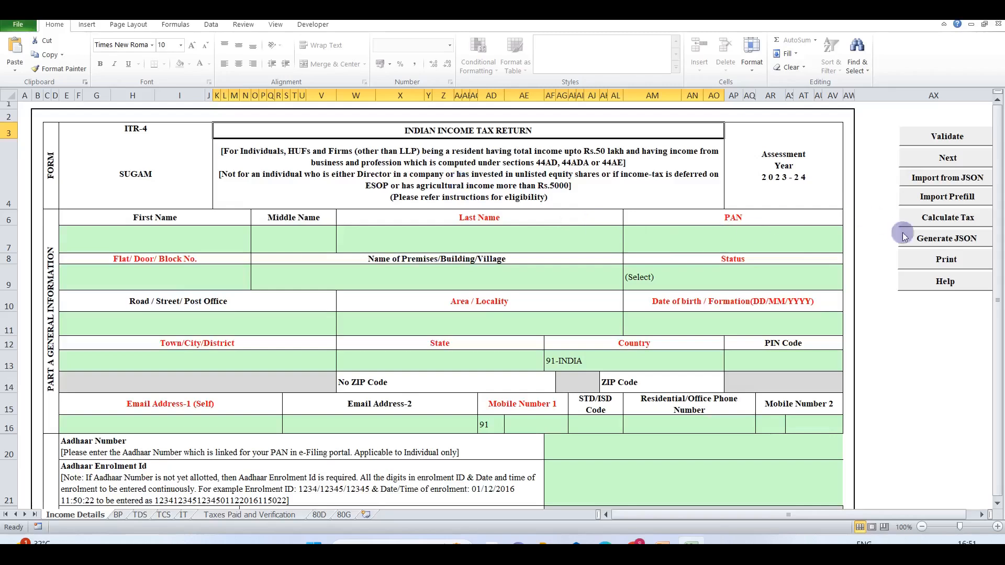
Step: Import the downloaded prefill JSON file from the Updated Return folder into the ITR-4 form
{"action": "left_click", "coordinate": [940, 197]}
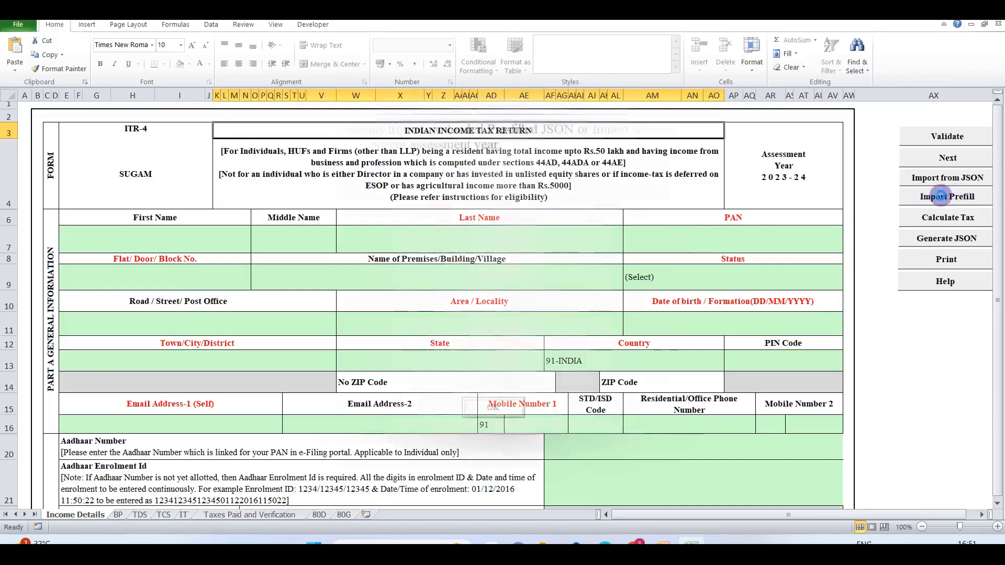
{"action": "left_click", "coordinate": [481, 406]}
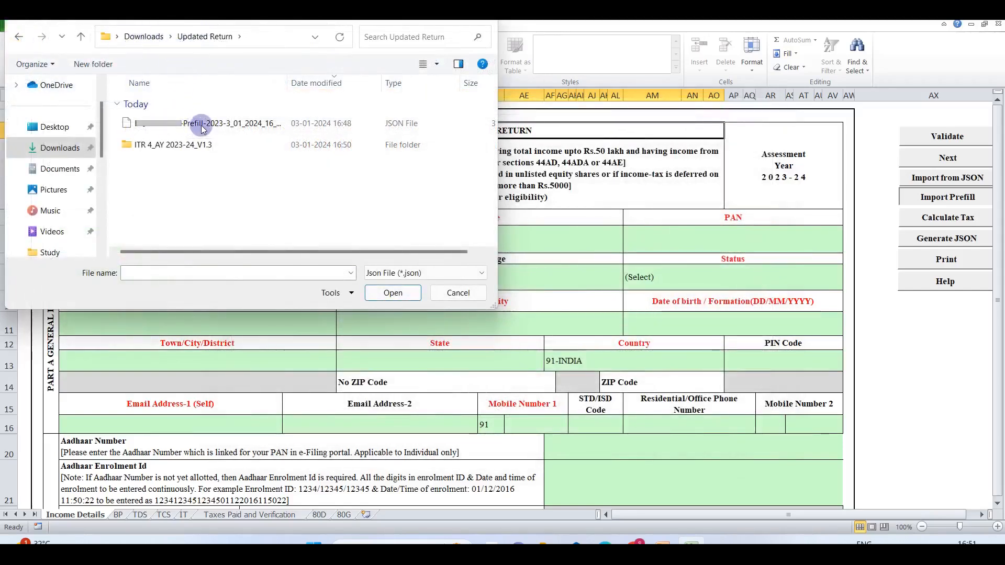
{"action": "left_click", "coordinate": [390, 294]}
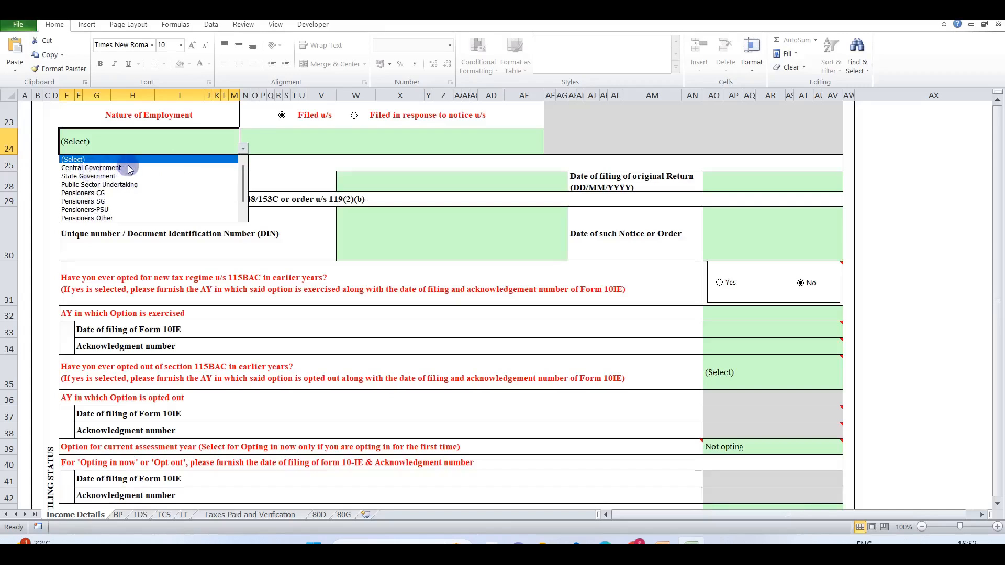
Step: Set the nature of employment to Others and the filing section to 139(8A)
{"action": "left_click", "coordinate": [248, 199]}
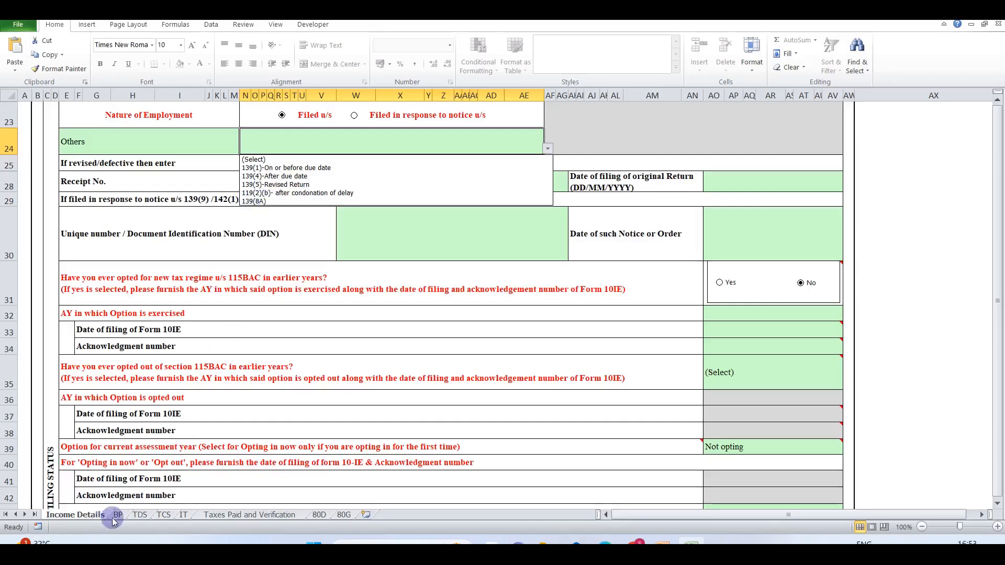
{"action": "left_click", "coordinate": [256, 202]}
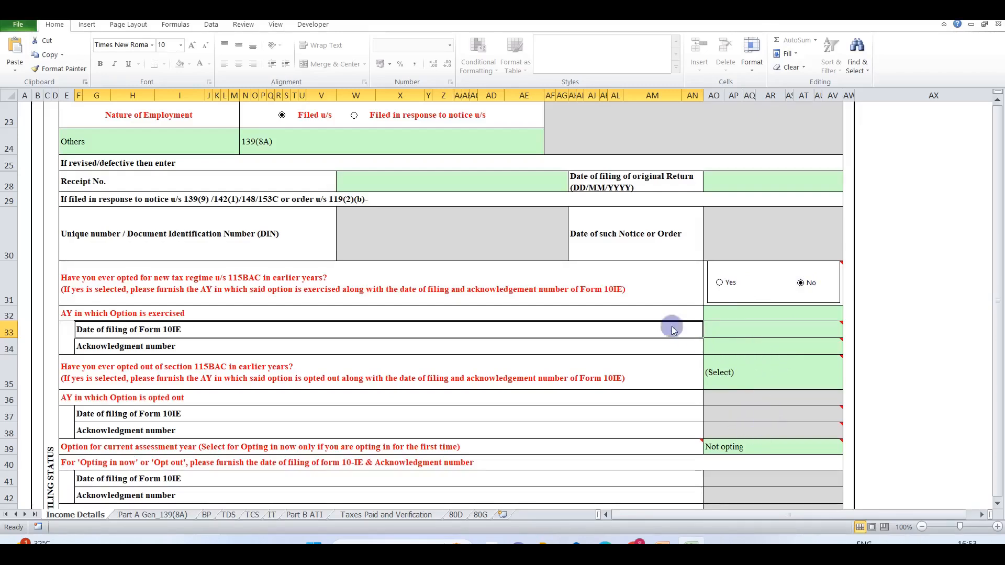
Step: Answer No to having opted for the new tax regime in earlier years and to filing by a representative assessee
{"action": "left_click", "coordinate": [719, 282]}
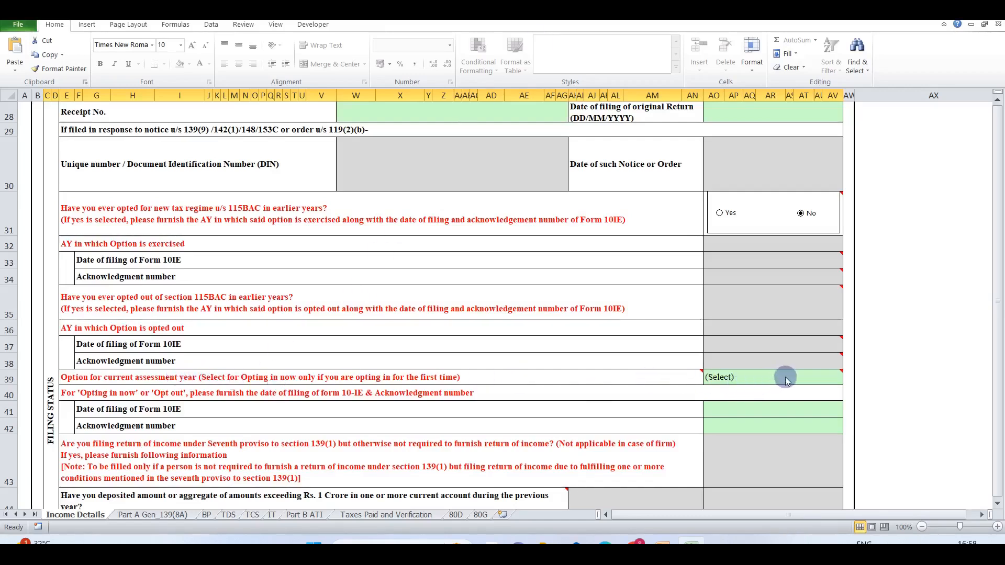
{"action": "left_click", "coordinate": [833, 378]}
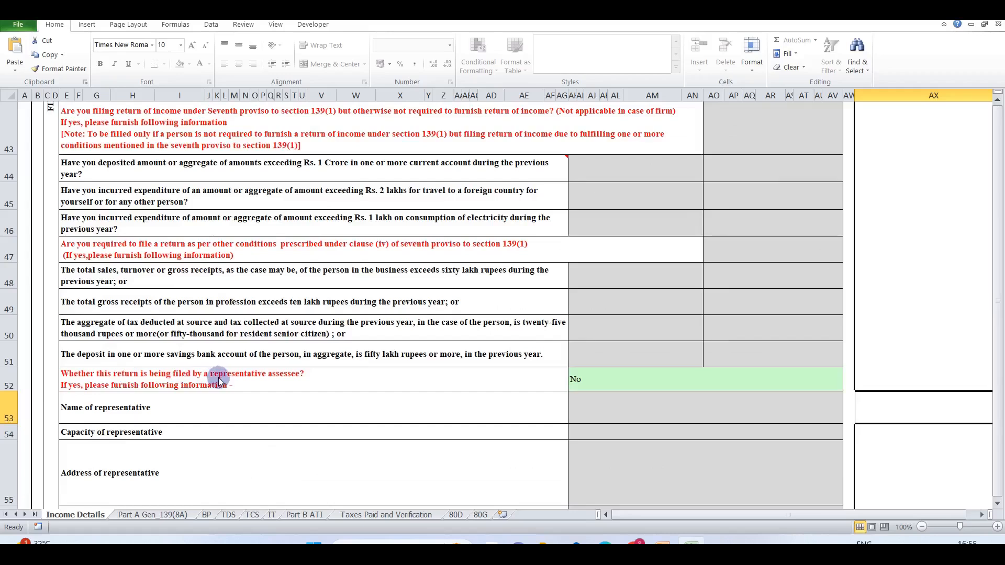
{"action": "left_click", "coordinate": [595, 385]}
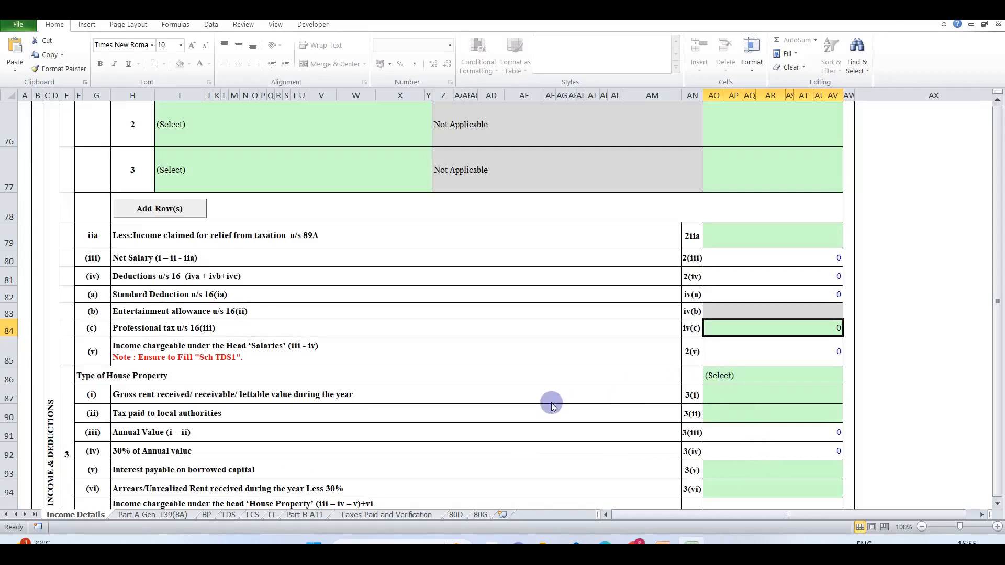
Step: Go through the remaining income and deduction rows and validate the Income Details sheet
{"action": "key", "text": "Page_Down"}
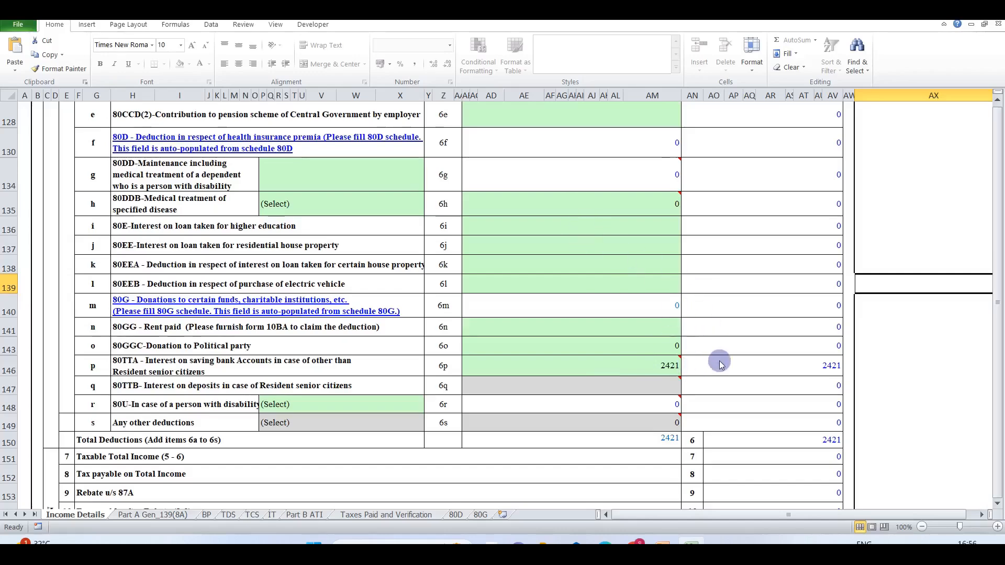
{"action": "scroll", "coordinate": [719, 361], "scroll_direction": "down", "scroll_amount": 3}
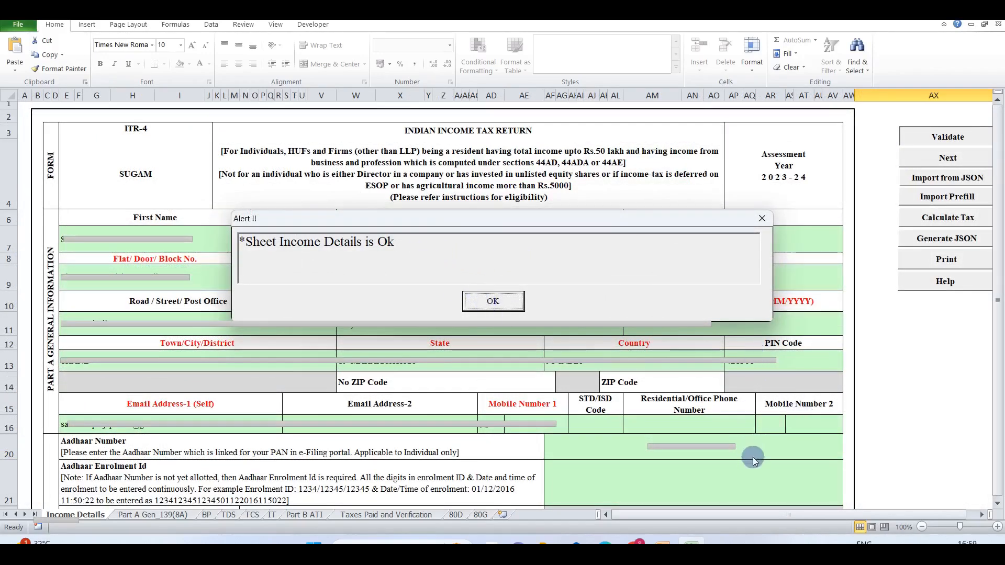
{"action": "left_click", "coordinate": [489, 306]}
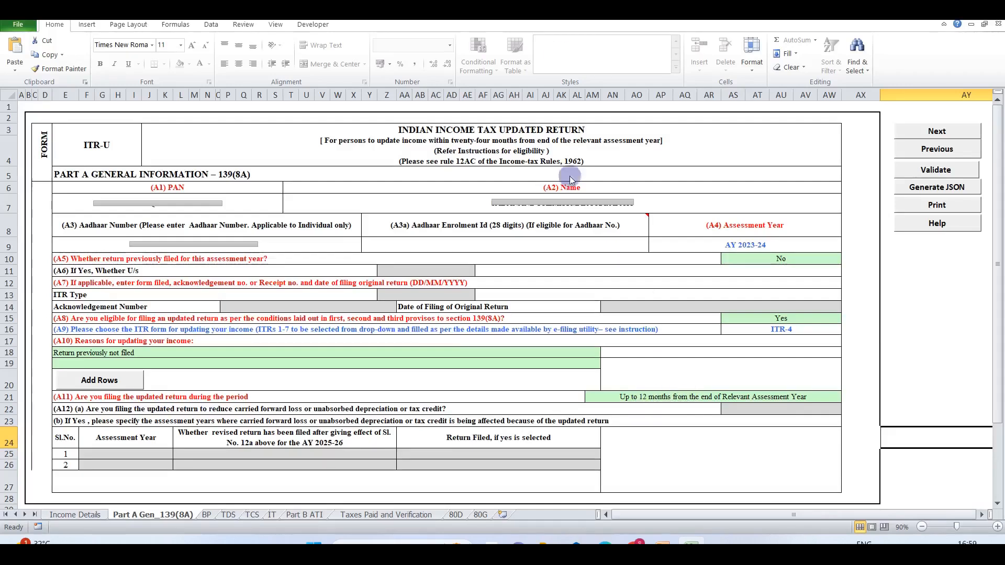
Step: Validate the Part A Gen_139(8A) sheet and the BP sheet
{"action": "left_click", "coordinate": [917, 169]}
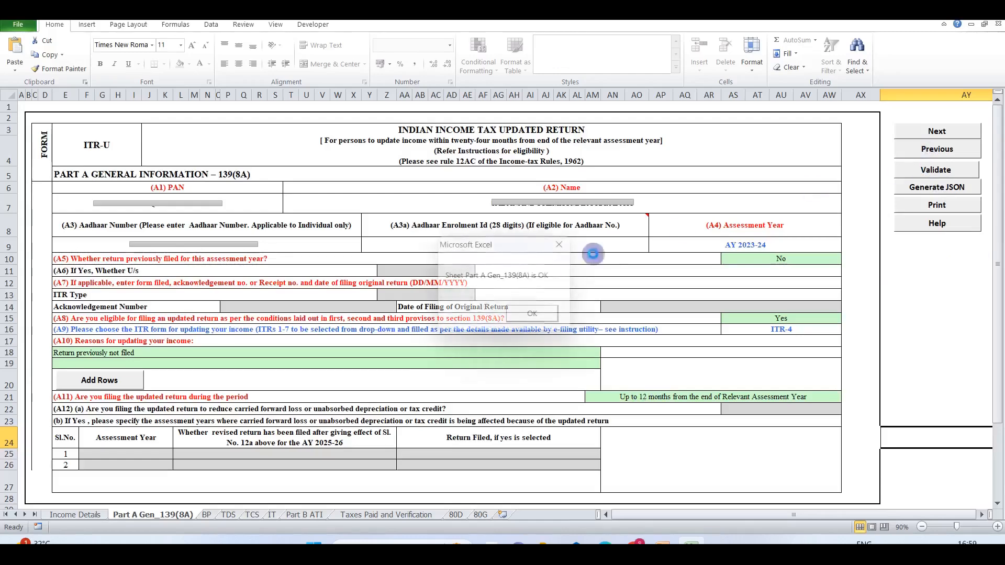
{"action": "left_click", "coordinate": [531, 314]}
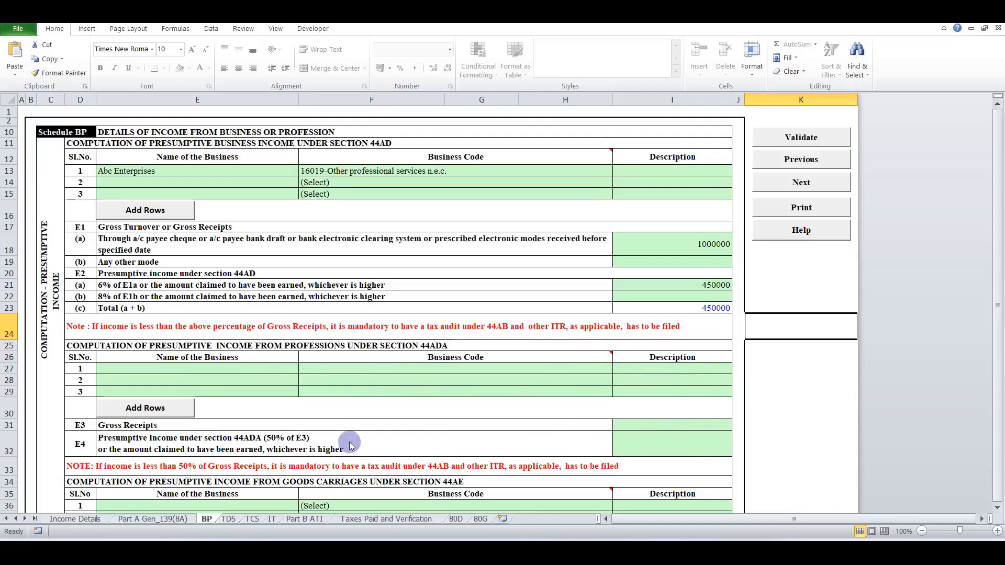
{"action": "scroll", "coordinate": [349, 444], "scroll_direction": "down", "scroll_amount": 7}
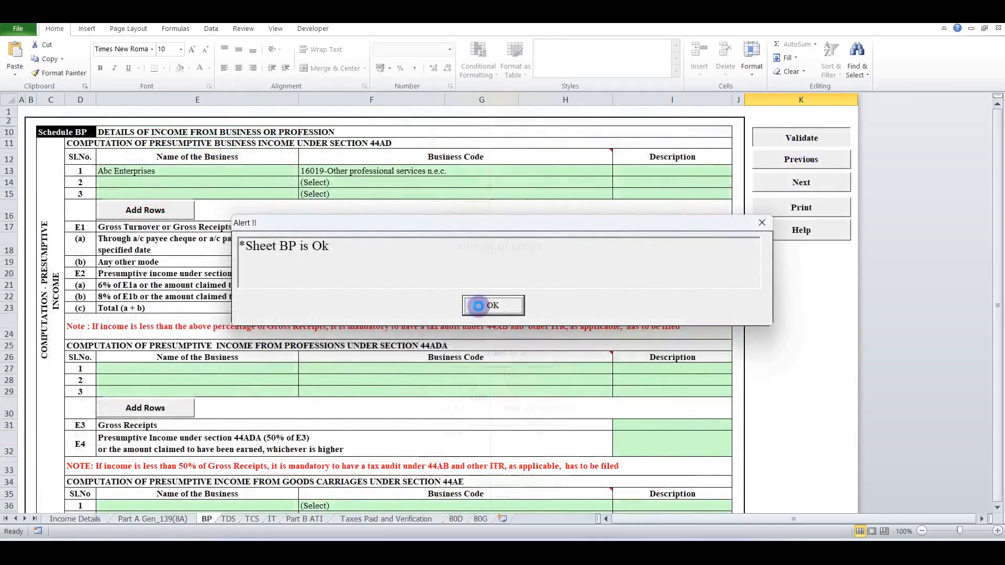
{"action": "left_click", "coordinate": [478, 305]}
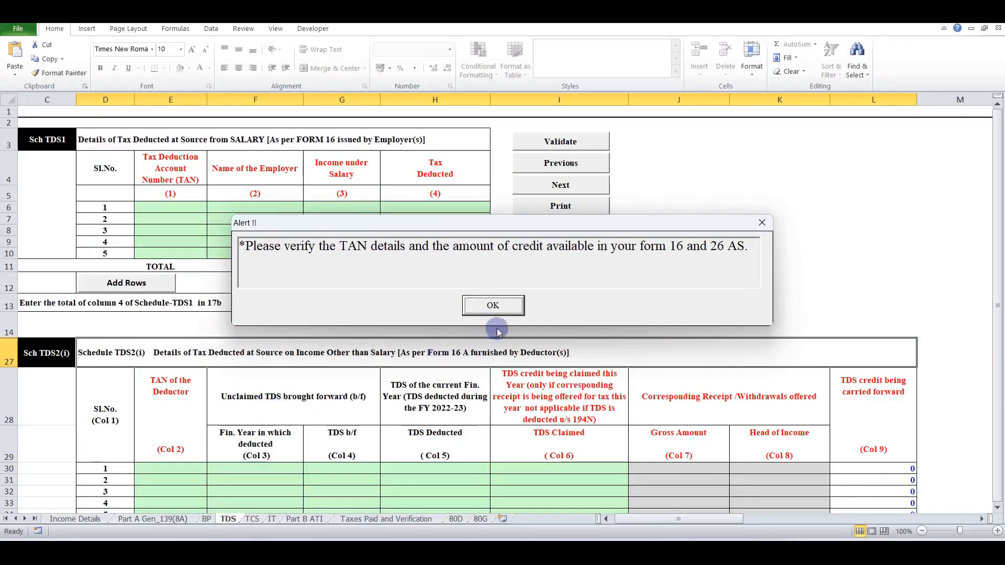
Step: Validate the TDS and TCS sheets, acknowledging the notice about verifying the TAN details
{"action": "left_click", "coordinate": [492, 307]}
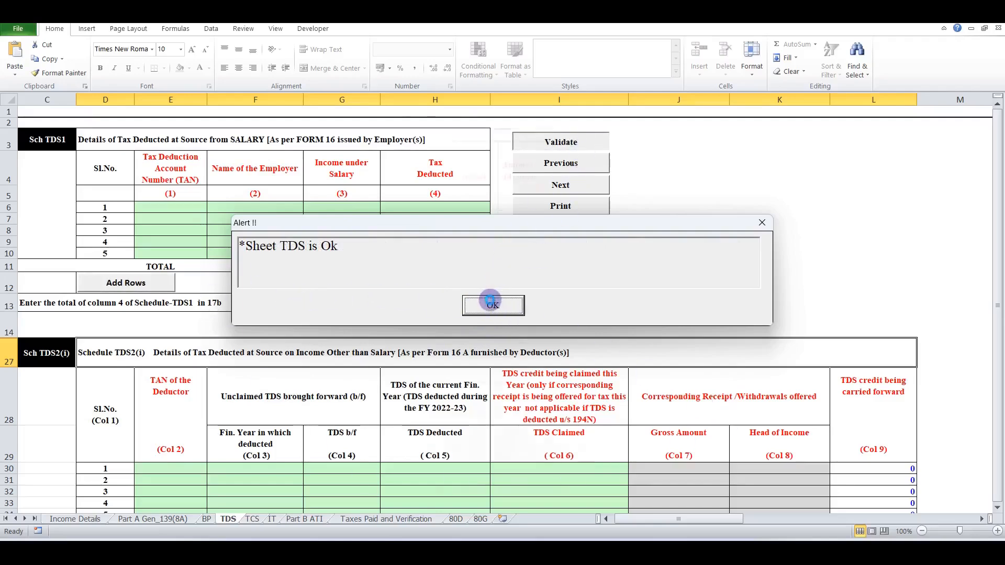
{"action": "left_click", "coordinate": [491, 303]}
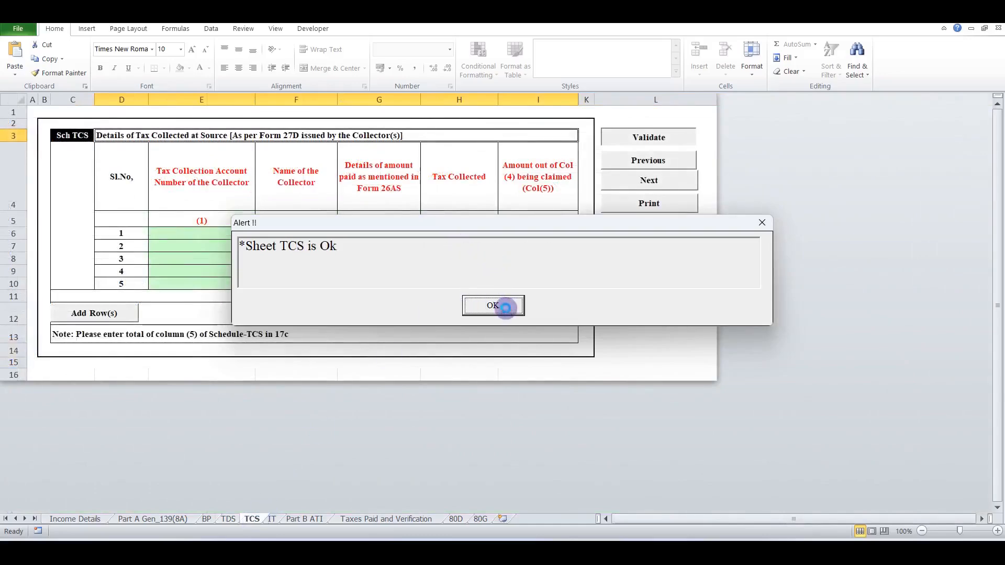
{"action": "left_click", "coordinate": [505, 307]}
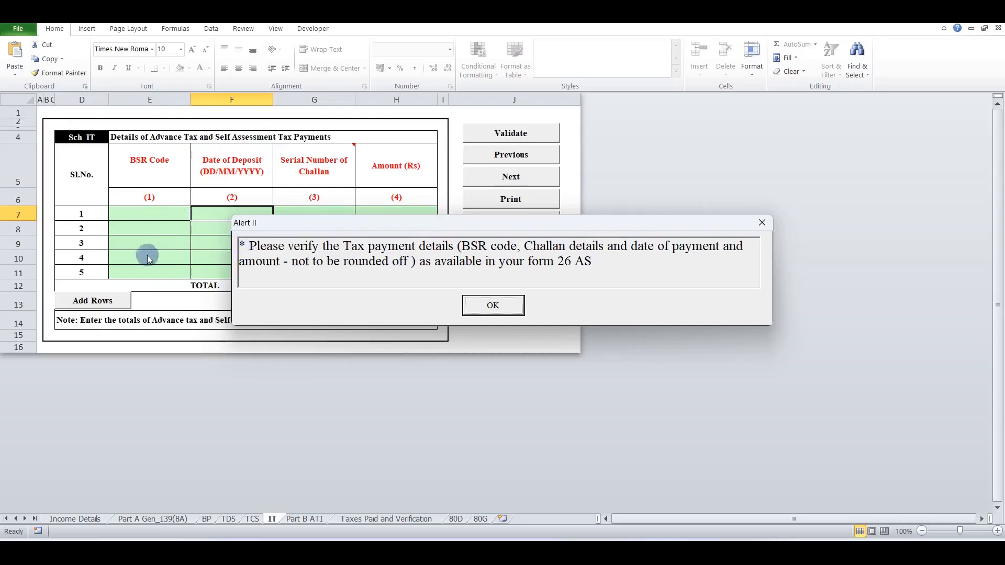
Step: Validate the IT sheet, acknowledging the notices about tax payment details and section 139(8A) disclosures
{"action": "left_click", "coordinate": [492, 305]}
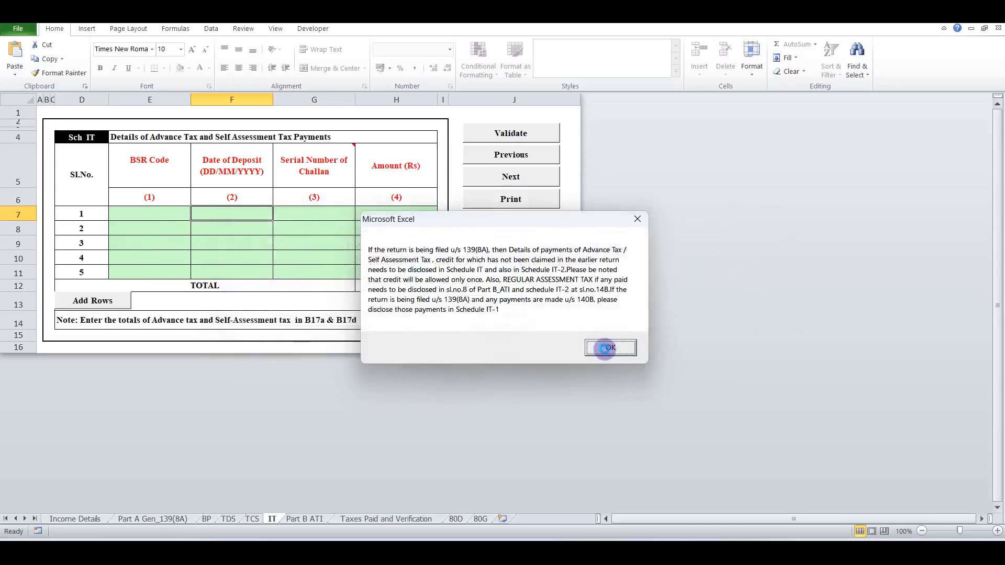
{"action": "left_click", "coordinate": [606, 349]}
{"action": "left_click", "coordinate": [482, 312]}
Step: In Part B ATI, record a section 140B tax payment of 1000 dated 03/01/2024 with its BSR code and challan serial number
{"action": "left_click", "coordinate": [305, 518]}
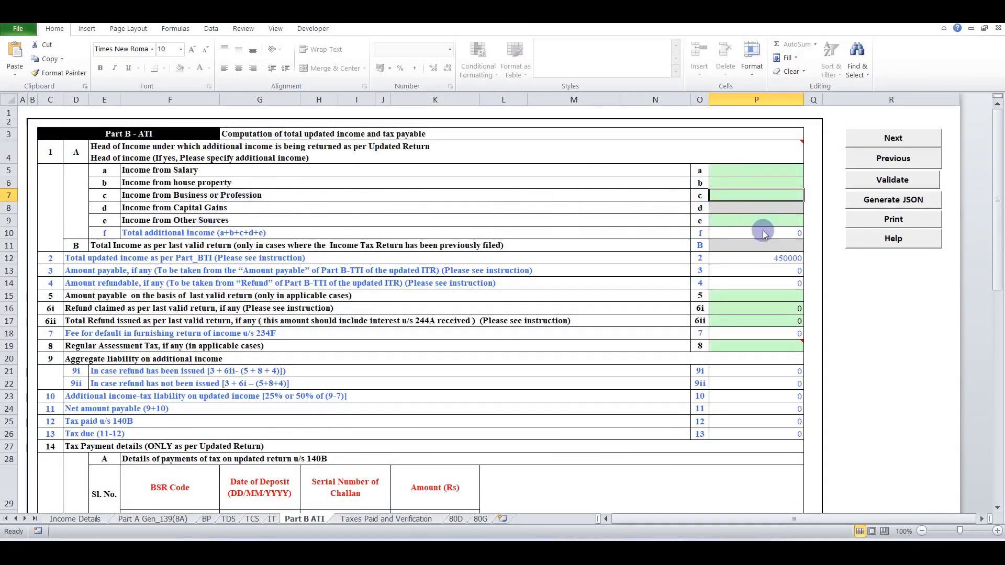
{"action": "scroll", "coordinate": [573, 220], "scroll_direction": "down", "scroll_amount": 7}
{"action": "left_click", "coordinate": [573, 295]}
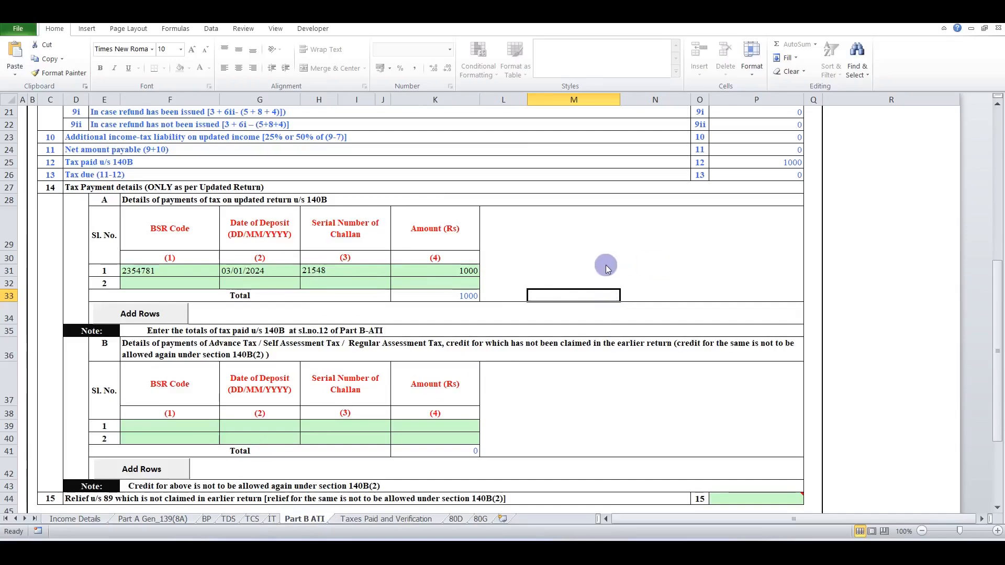
Step: Review the Taxes Paid and Verification sheet and validate it
{"action": "left_click", "coordinate": [376, 517]}
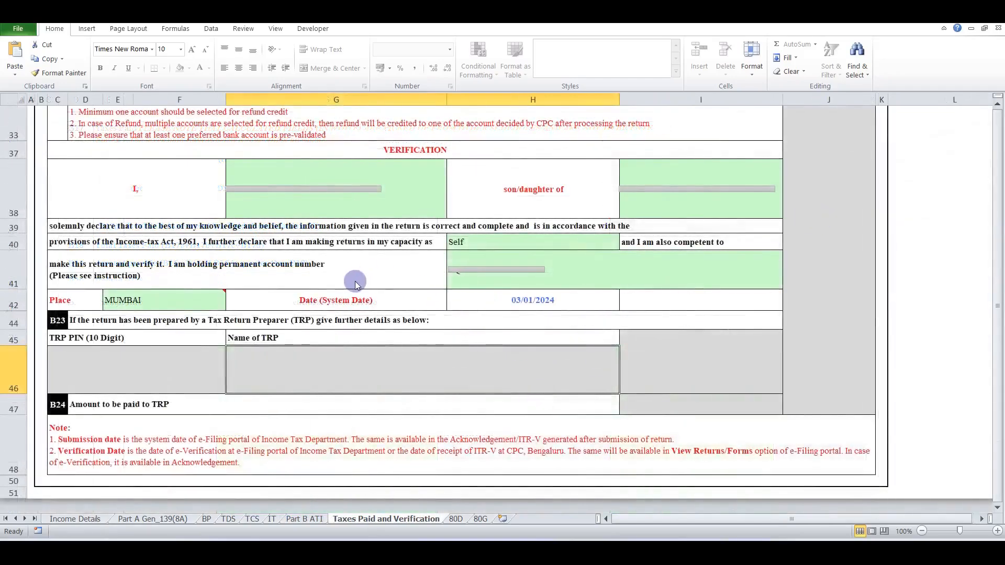
{"action": "key", "text": "ctrl+Page_Up"}
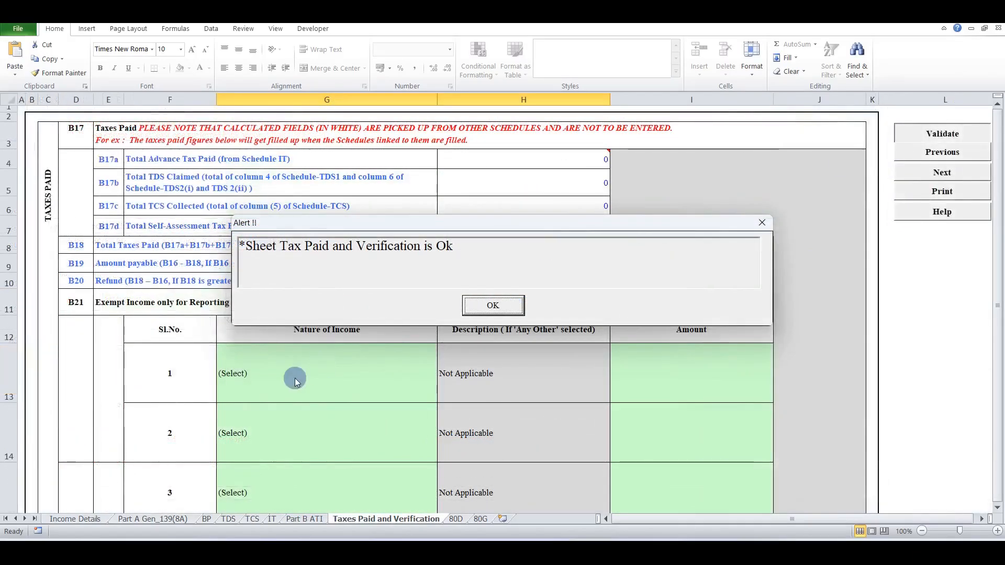
{"action": "left_click", "coordinate": [479, 306]}
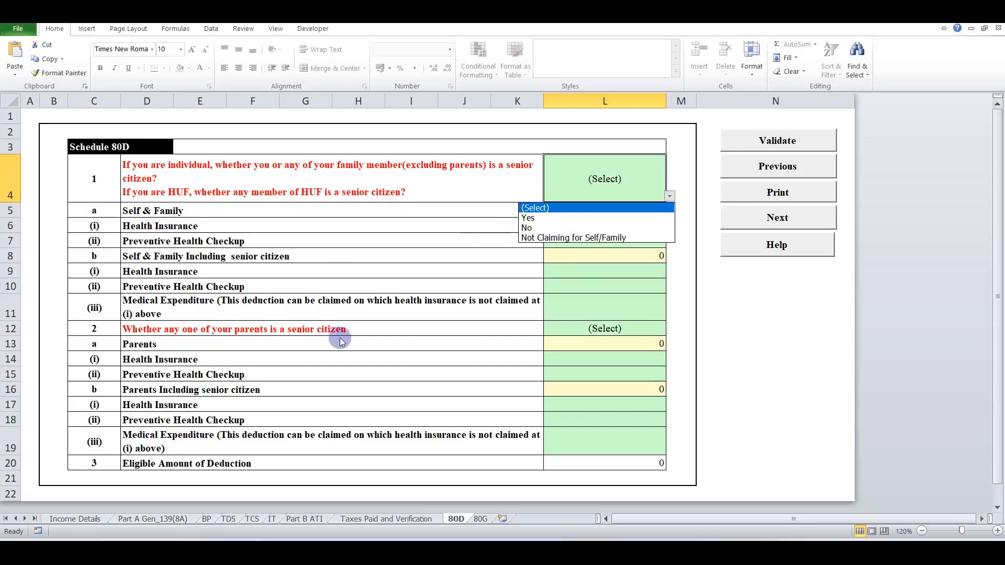
Step: Mark Schedule 80D as not claiming for self/family or parents, and validate the 80D and 80G sheets
{"action": "left_click", "coordinate": [566, 237]}
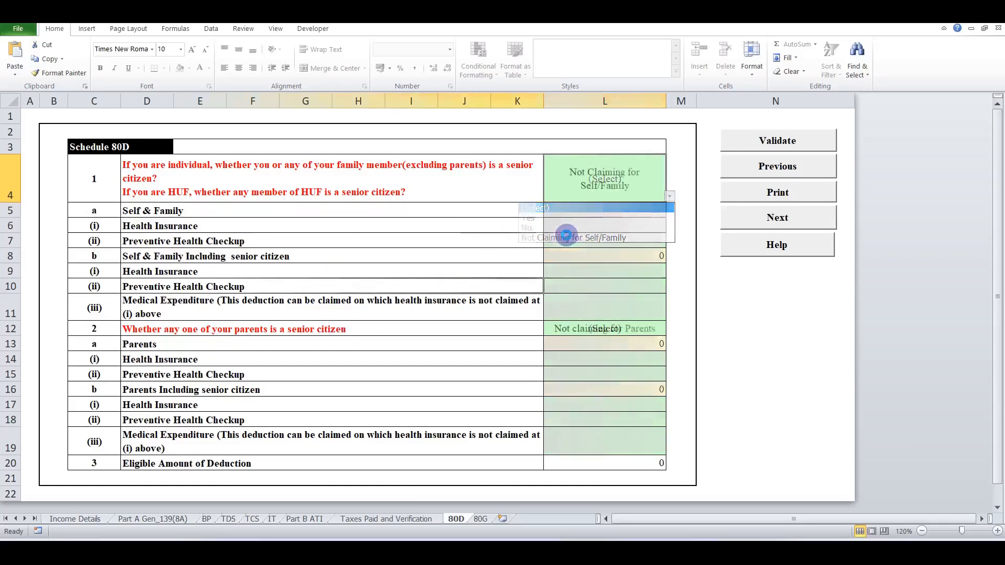
{"action": "left_click", "coordinate": [774, 142]}
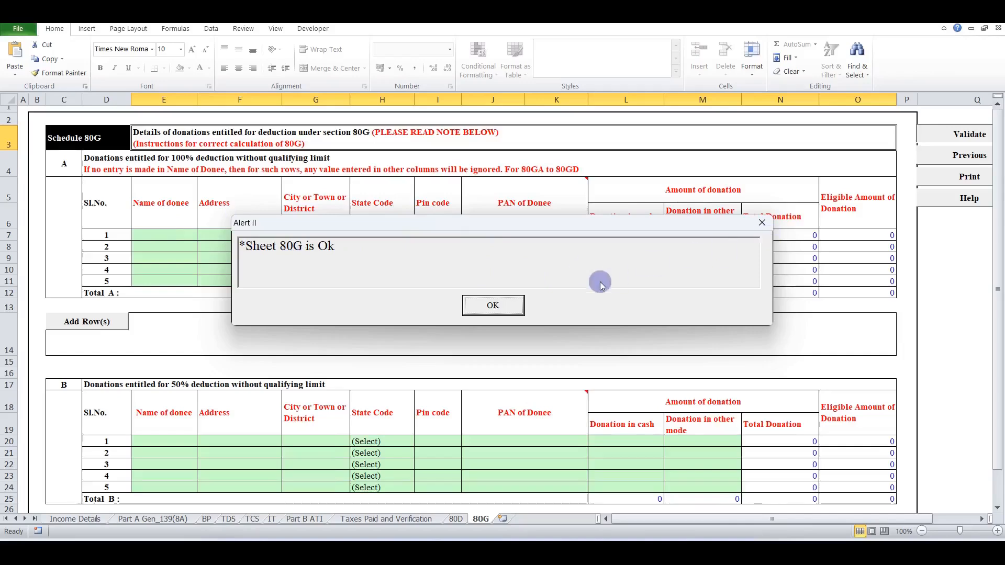
{"action": "left_click", "coordinate": [490, 309]}
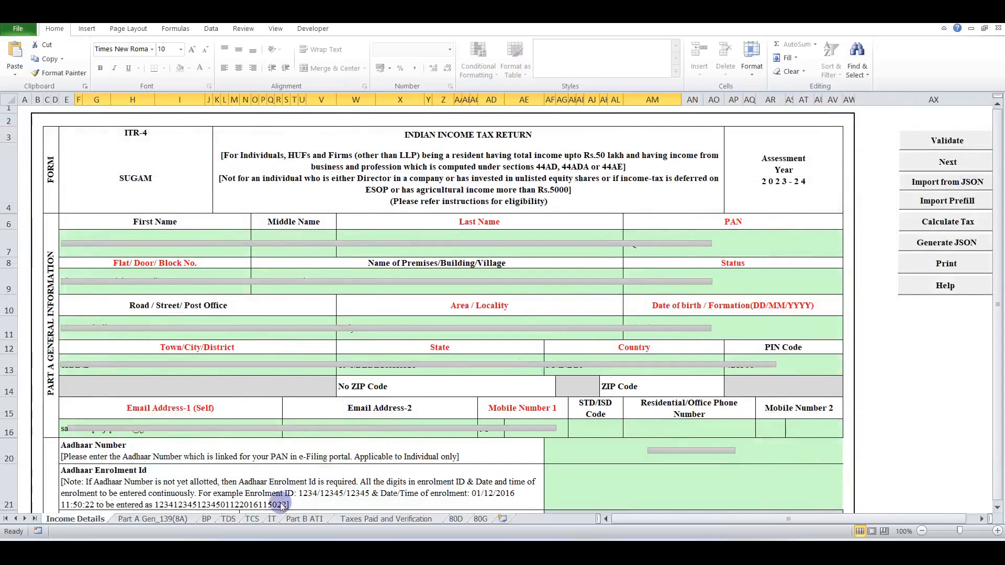
Step: Calculate the tax from the Income Details sheet and revalidate the Part B ATI sheet
{"action": "left_click", "coordinate": [944, 223]}
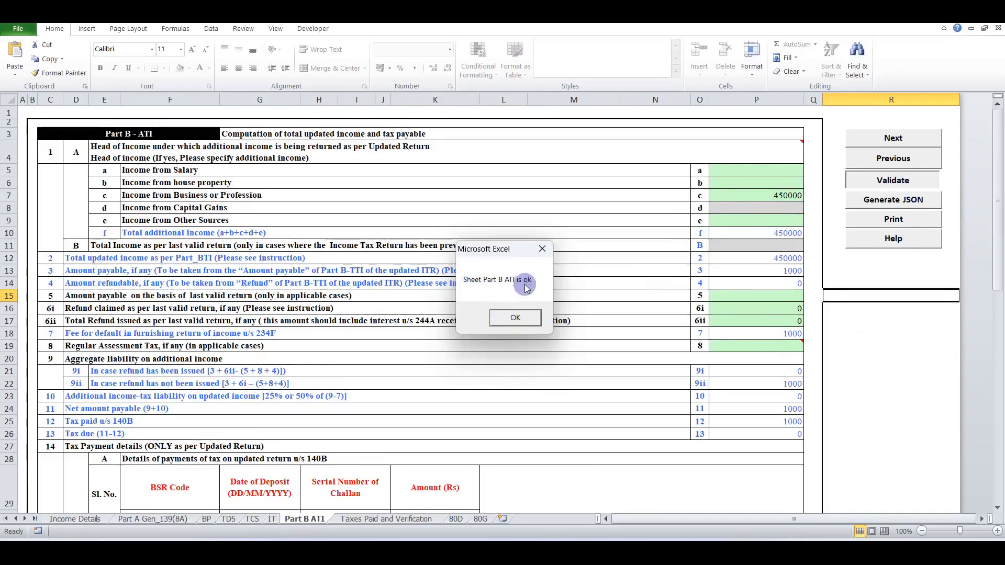
{"action": "left_click", "coordinate": [513, 317]}
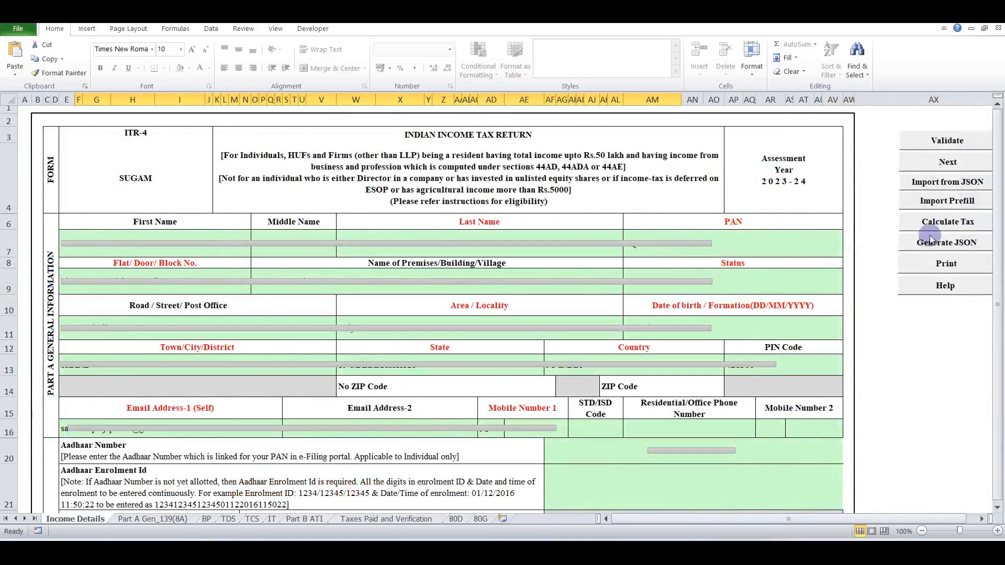
Step: Generate the JSON file of the completed ITR-4 return and acknowledge the save notice
{"action": "left_click", "coordinate": [947, 243]}
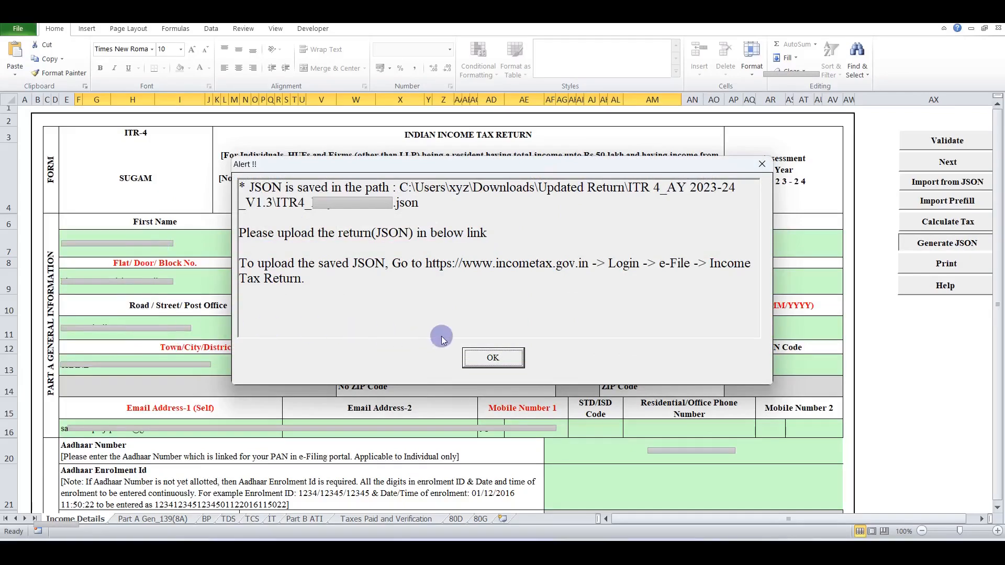
{"action": "left_click", "coordinate": [470, 356]}
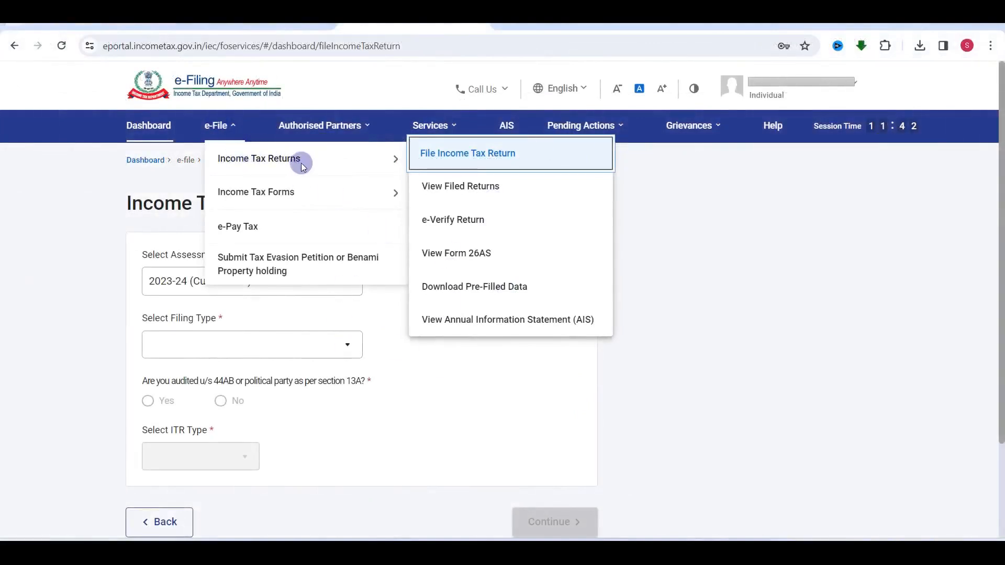
Step: In the Income Tax e-Filing portal, start an ITR-4 filing for AY 2023-24 as 139(8A) - Updated Return, not audited, and confirm the eligibility conditions
{"action": "left_click", "coordinate": [454, 157]}
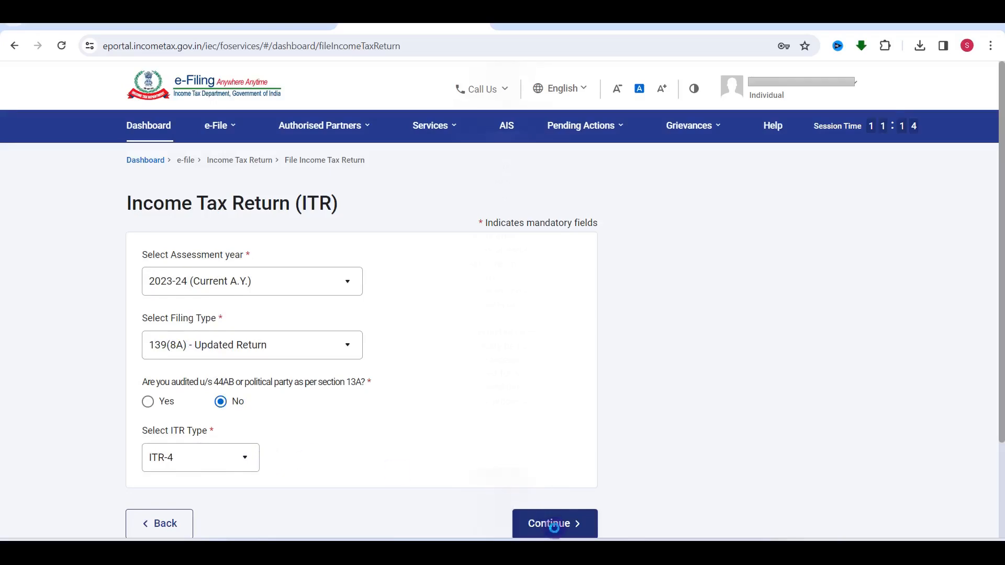
{"action": "left_click", "coordinate": [549, 523]}
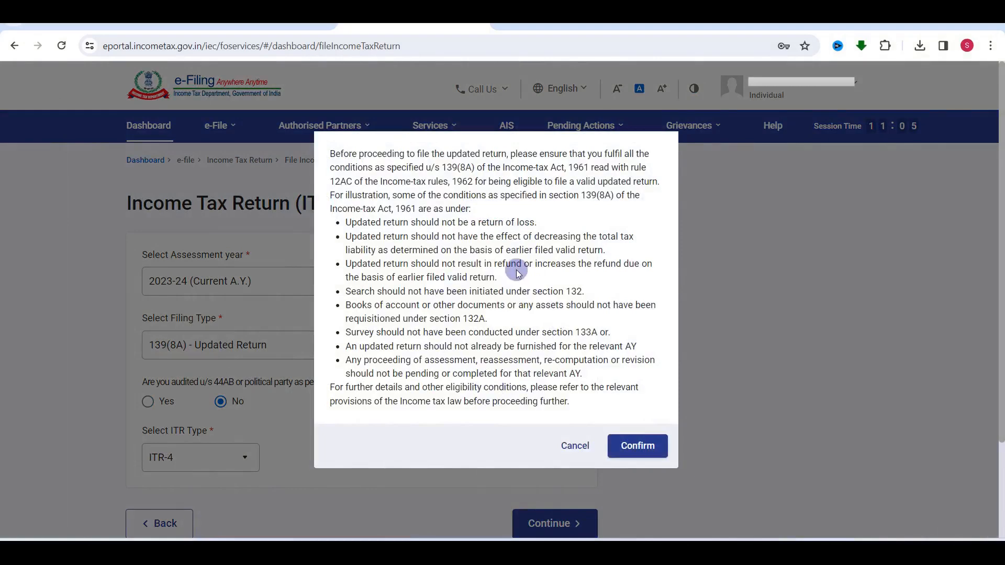
{"action": "left_click", "coordinate": [635, 444]}
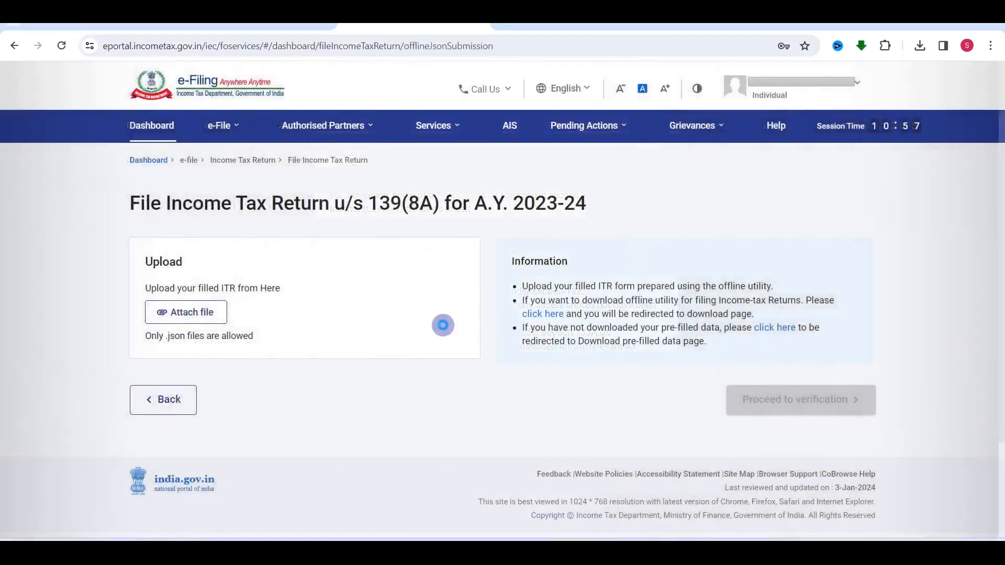
Step: Attach the generated ITR-4 JSON file from the ITR 4_AY 2023-24_V1.3 folder to the return upload
{"action": "left_click", "coordinate": [194, 312]}
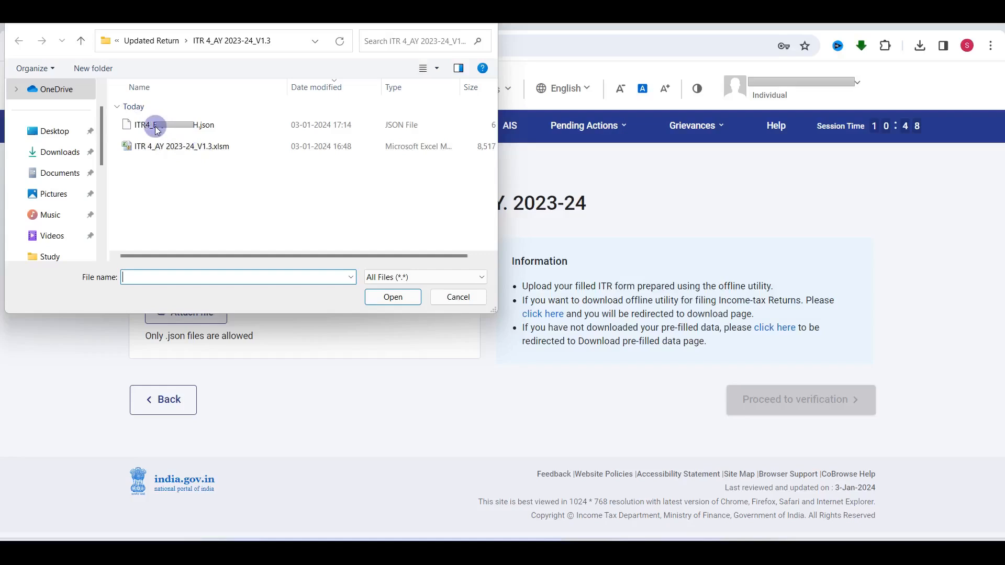
{"action": "left_click", "coordinate": [392, 297]}
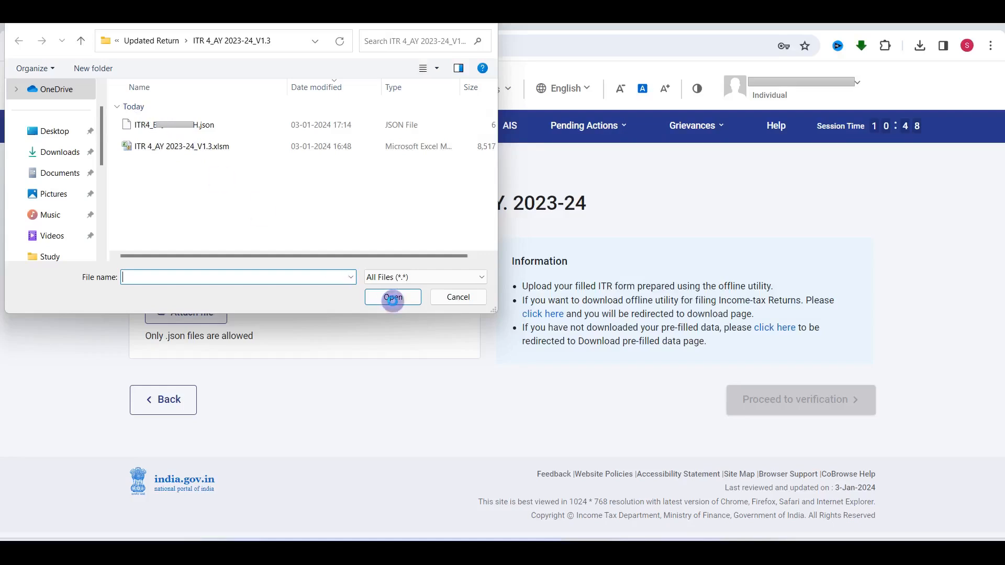